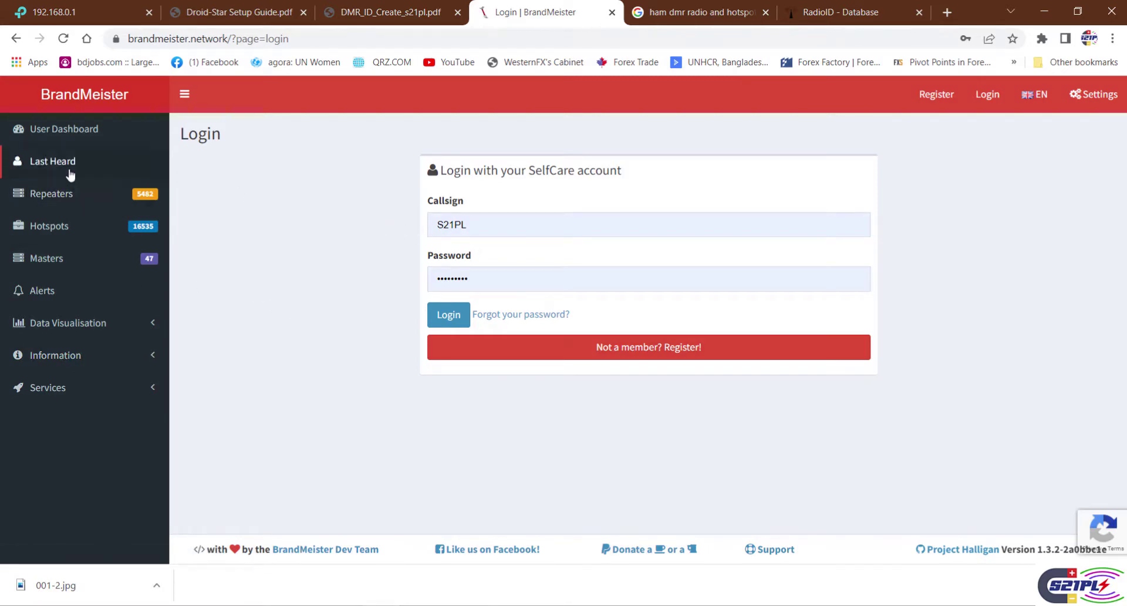
# Step: Open the BrandMeister account registration form and fill in the account callsign
pyautogui.click(67, 95)
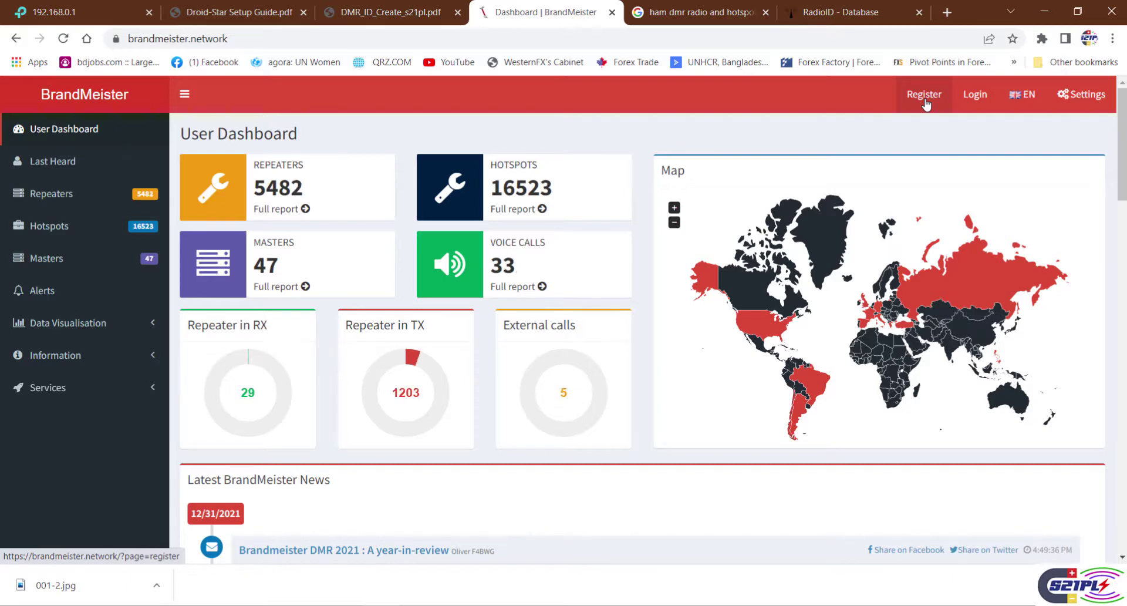
pyautogui.click(927, 104)
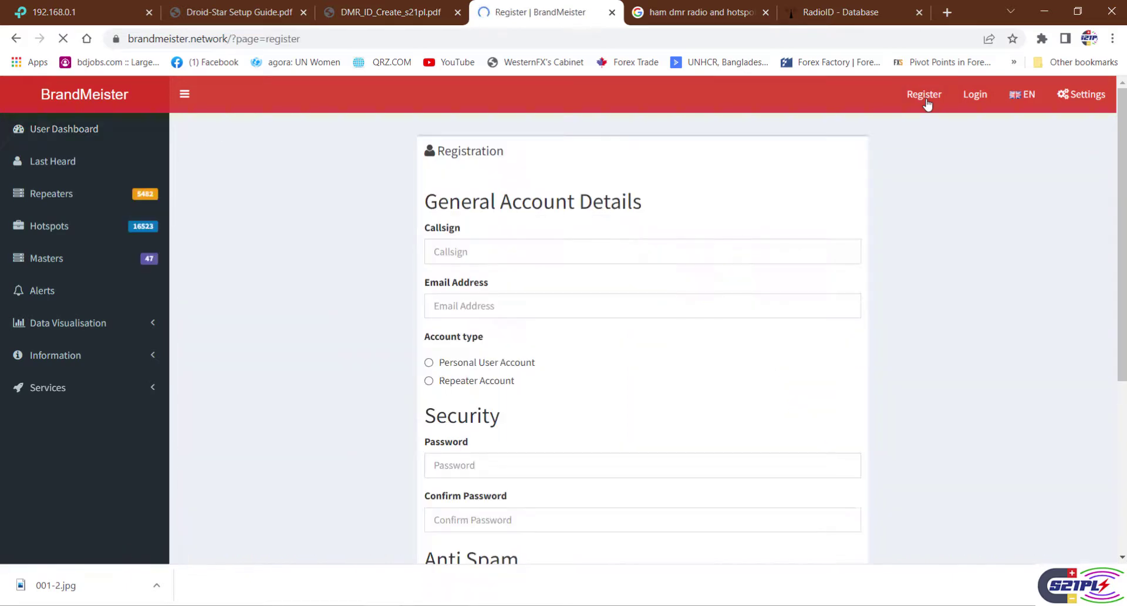
pyautogui.click(475, 250)
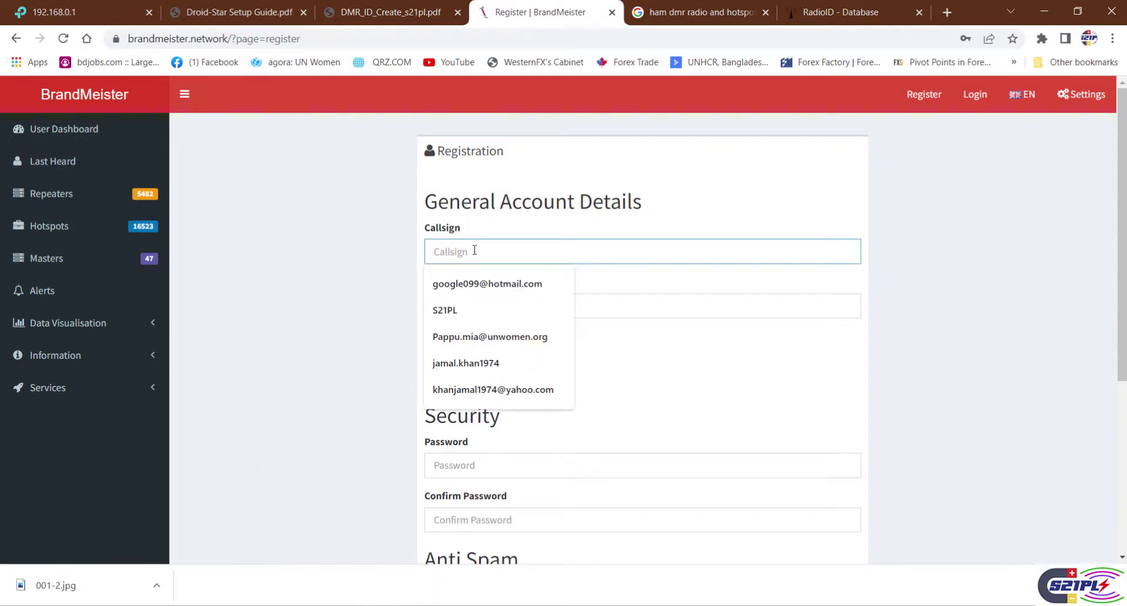
pyautogui.click(457, 310)
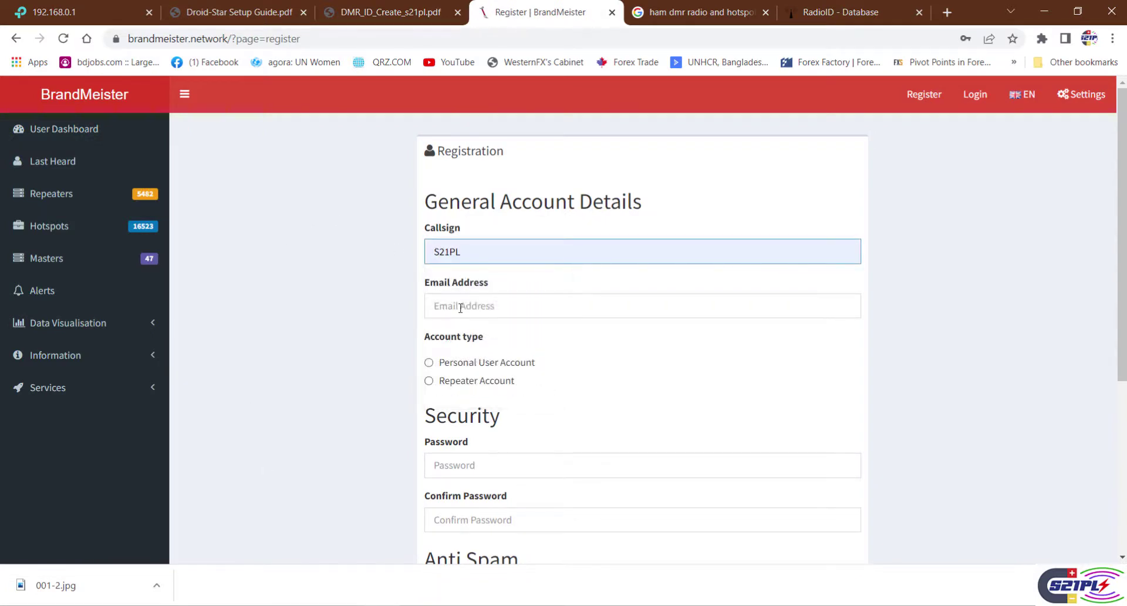
# Step: Fill in the contact's e-mail address and choose Personal User Account as the account type
pyautogui.click(460, 306)
pyautogui.click(464, 338)
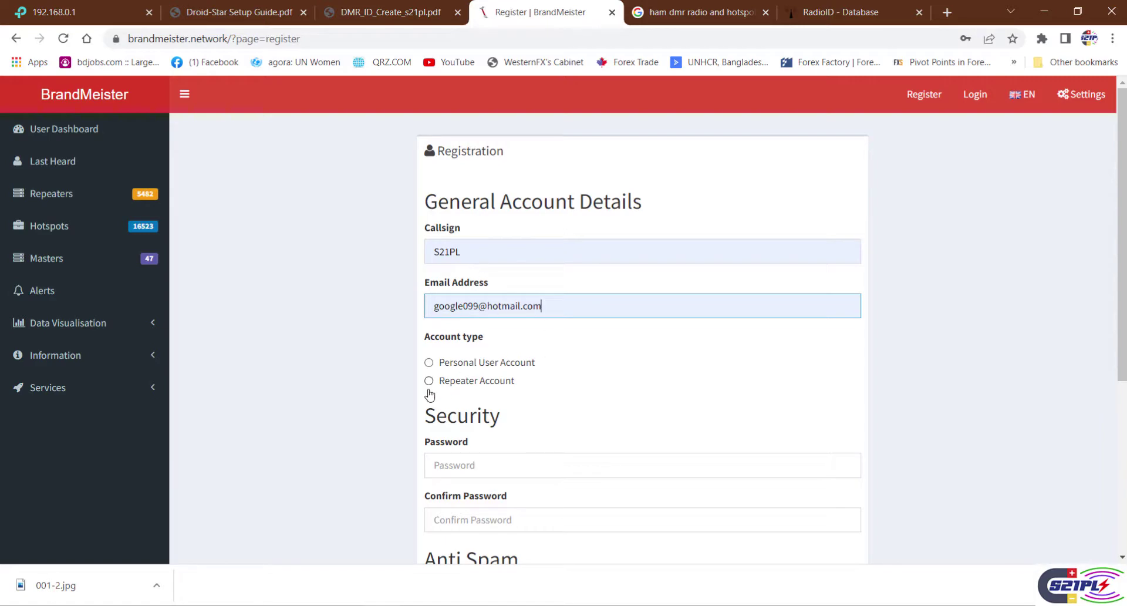
pyautogui.click(429, 363)
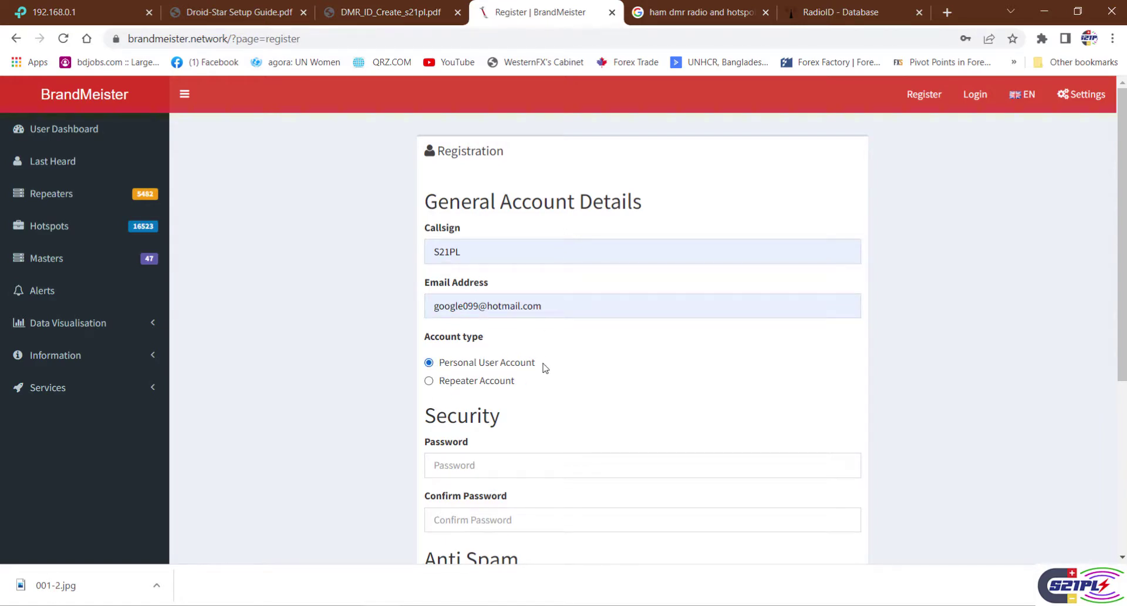
# Step: Fill in the account password and repeat it in the confirmation field of the Security section
pyautogui.scroll(-3, 543, 372)
pyautogui.click(473, 317)
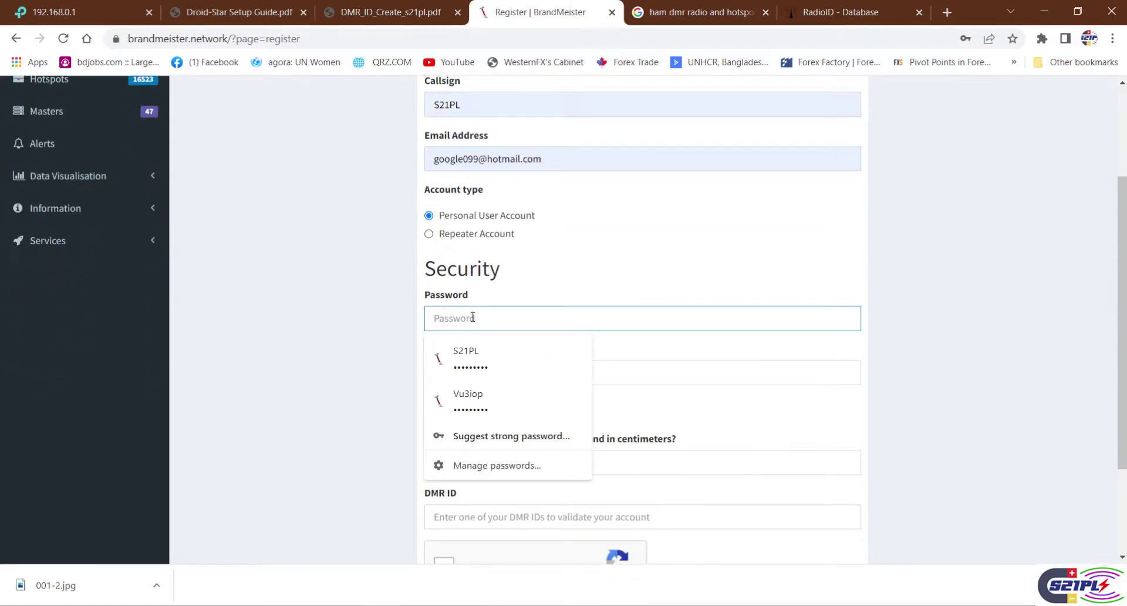
pyautogui.click(497, 358)
pyautogui.click(473, 365)
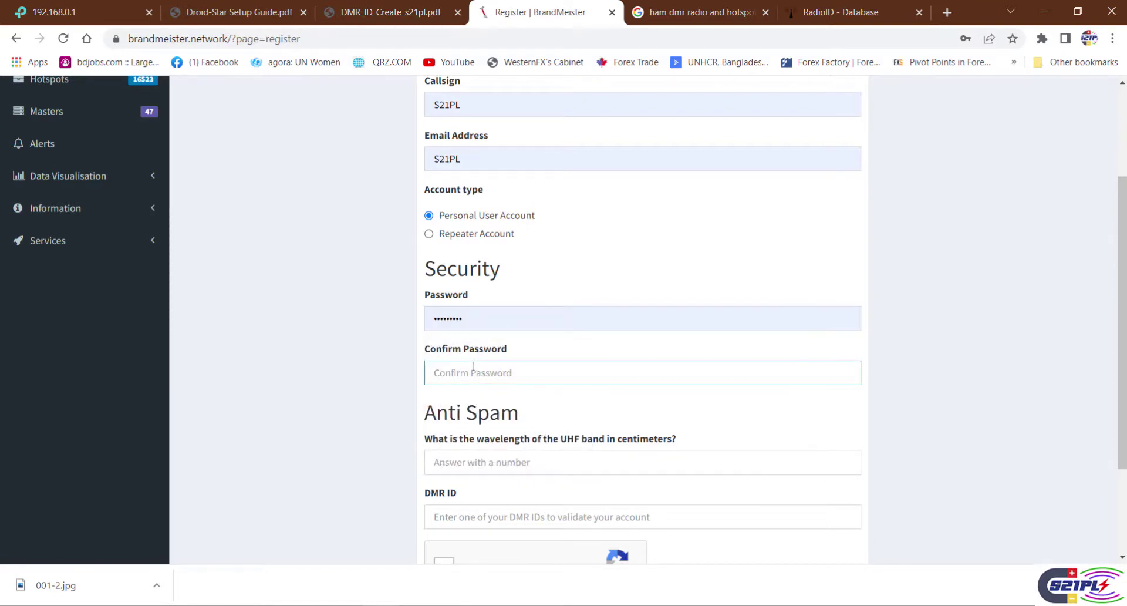
pyautogui.write('•••••••')
# Step: Answer the anti-spam question about the UHF band wavelength in centimeters with 11
pyautogui.click(486, 465)
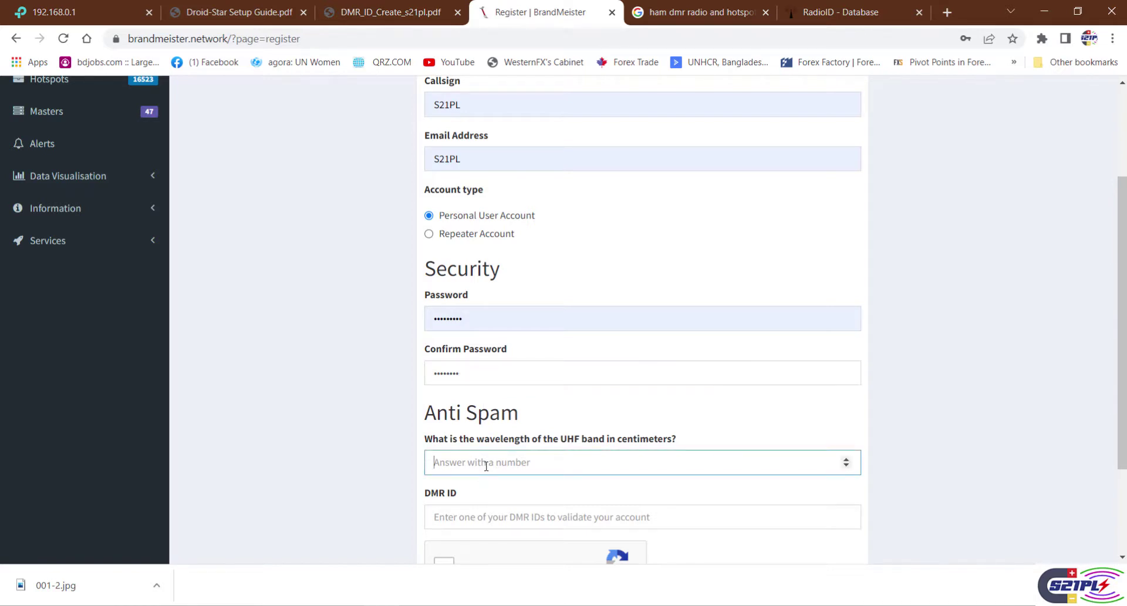
pyautogui.scroll(-1, 486, 465)
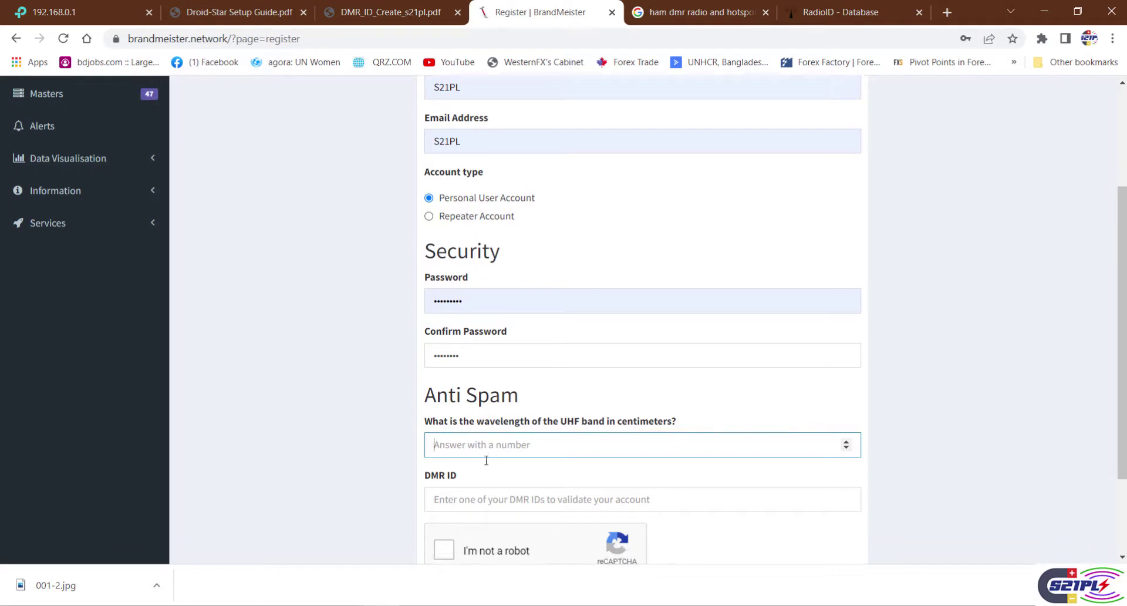
pyautogui.write('11')
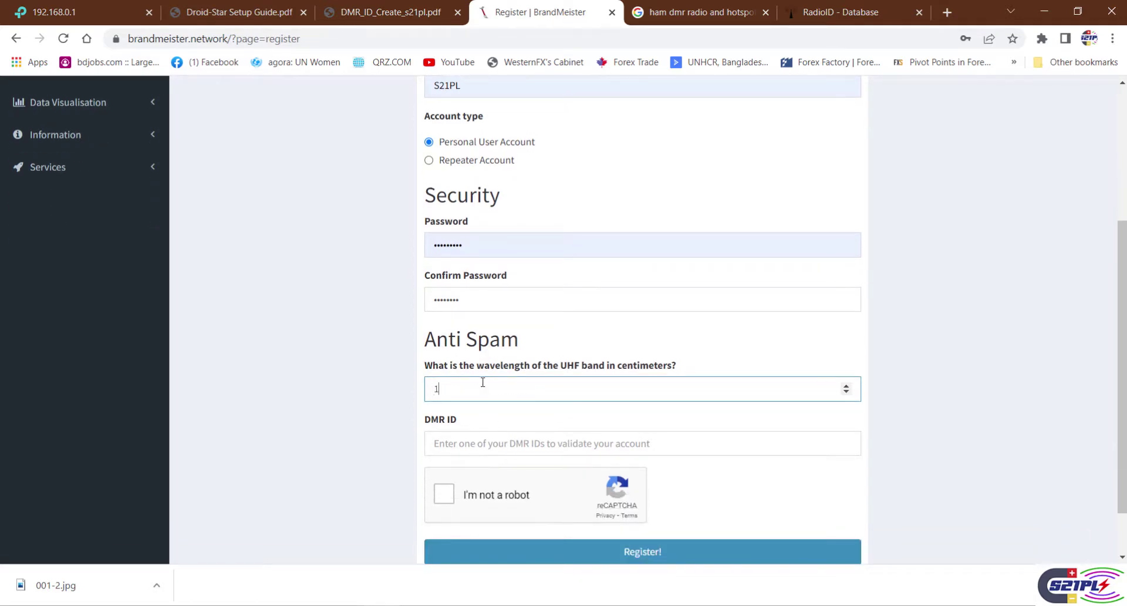
# Step: Enter the personal DMR ID for account validation and complete the "I'm not a robot" check
pyautogui.click(495, 438)
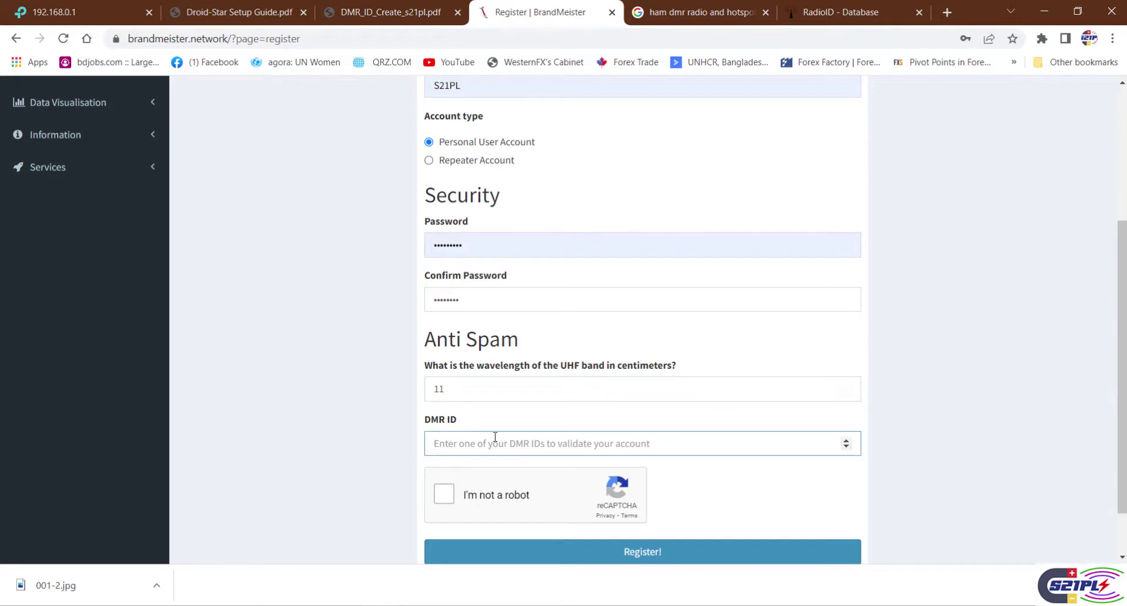
pyautogui.write('47')
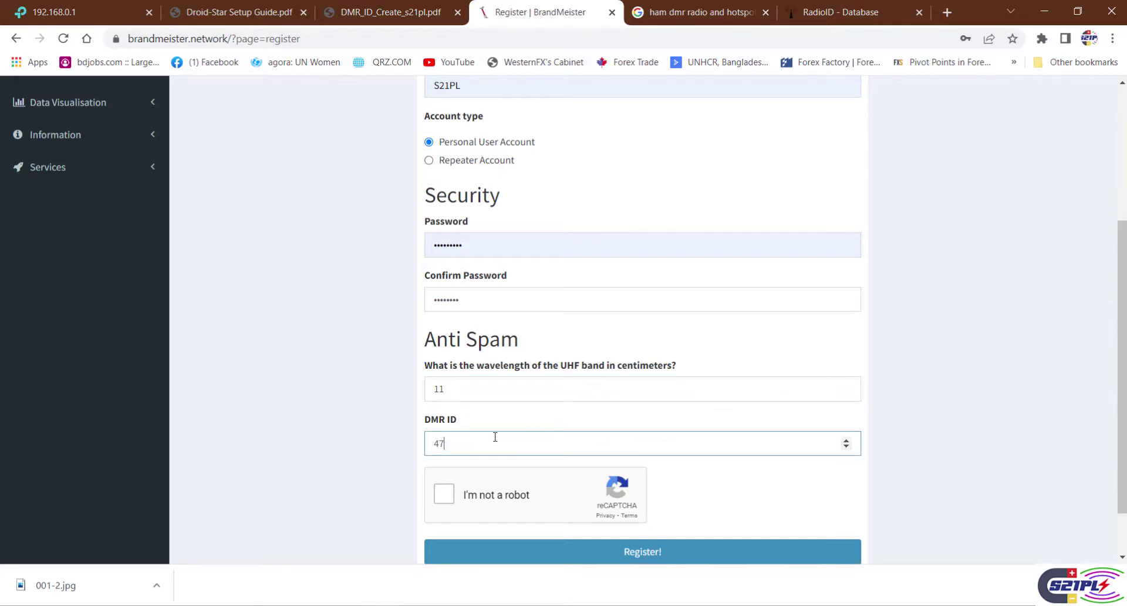
pyautogui.write('00012')
pyautogui.scroll(-1, 587, 509)
pyautogui.click(444, 433)
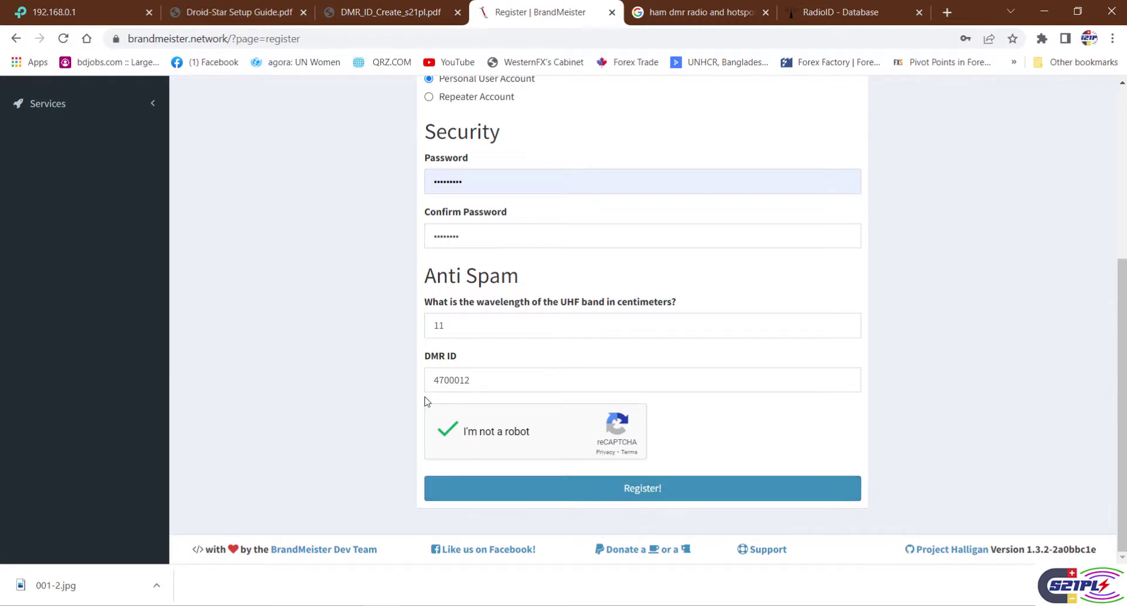
# Step: Review all entries of the filled-in registration form and look up the DMR ID record in the RadioID database
pyautogui.scroll(1, 417, 312)
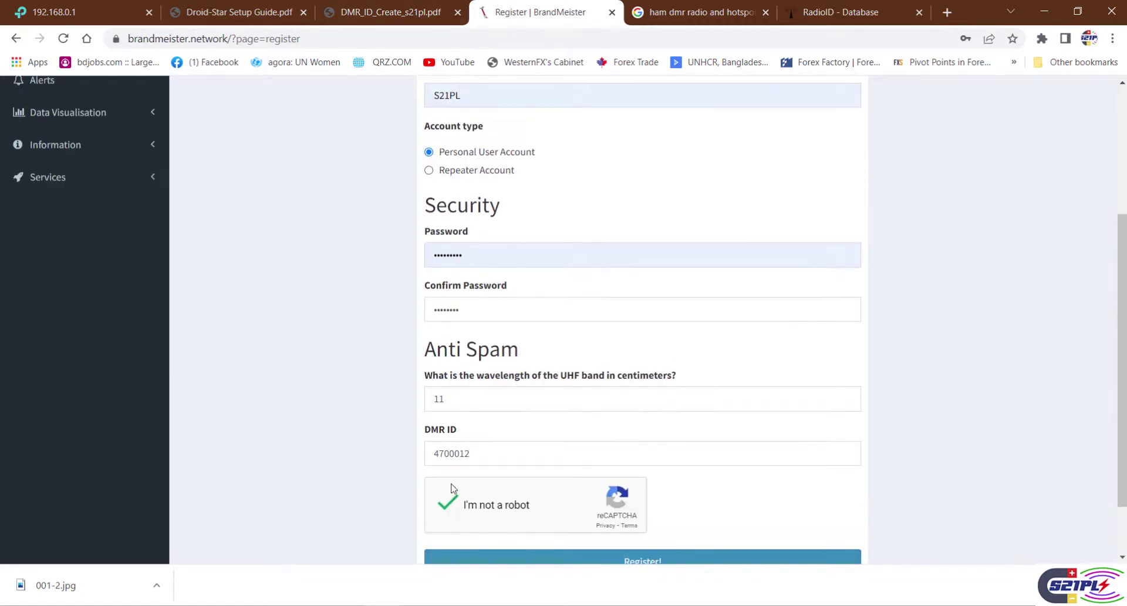
pyautogui.scroll(3, 498, 435)
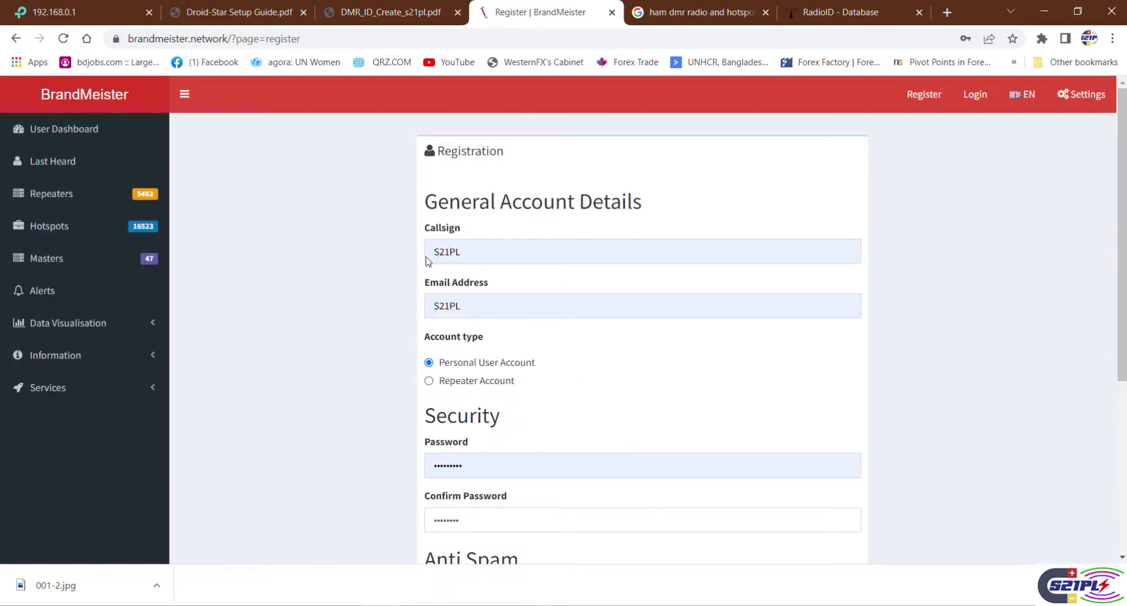
pyautogui.scroll(-5, 647, 445)
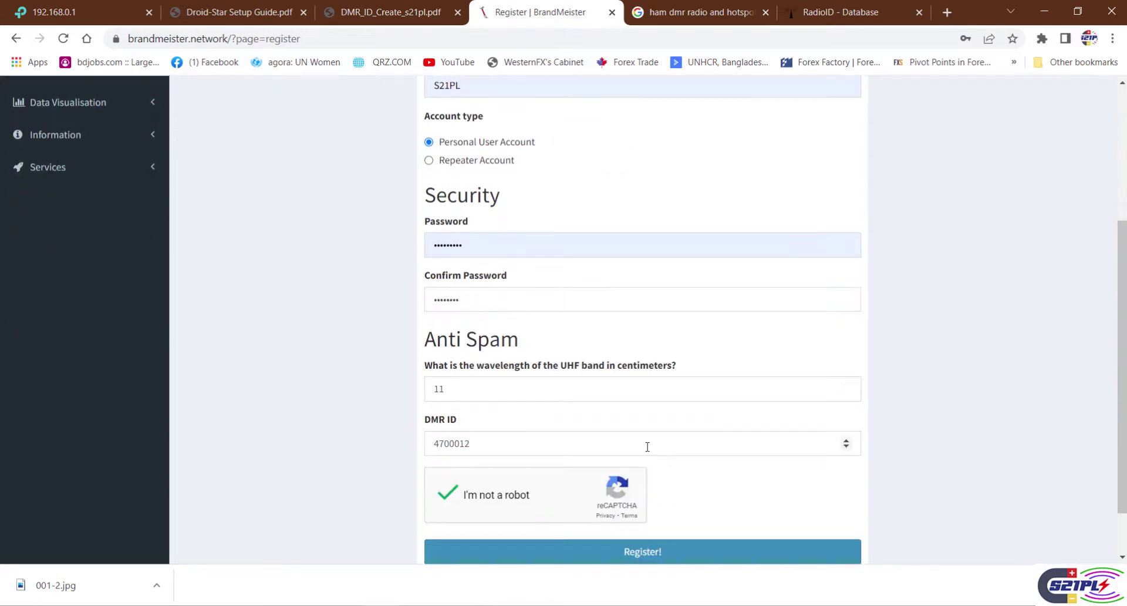
pyautogui.scroll(5, 529, 428)
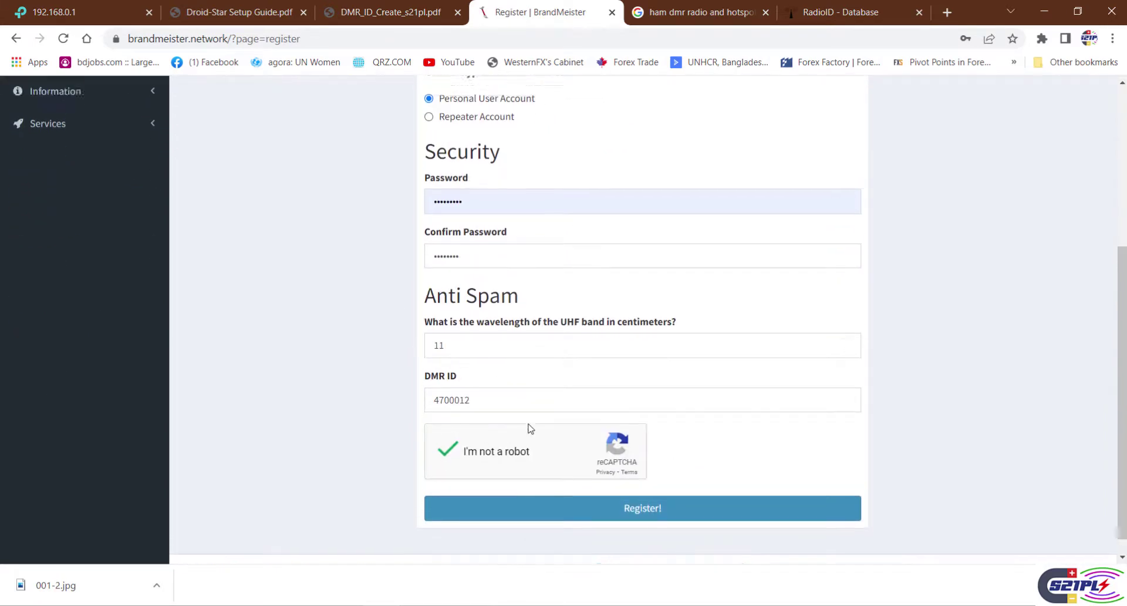
pyautogui.scroll(-5, 679, 536)
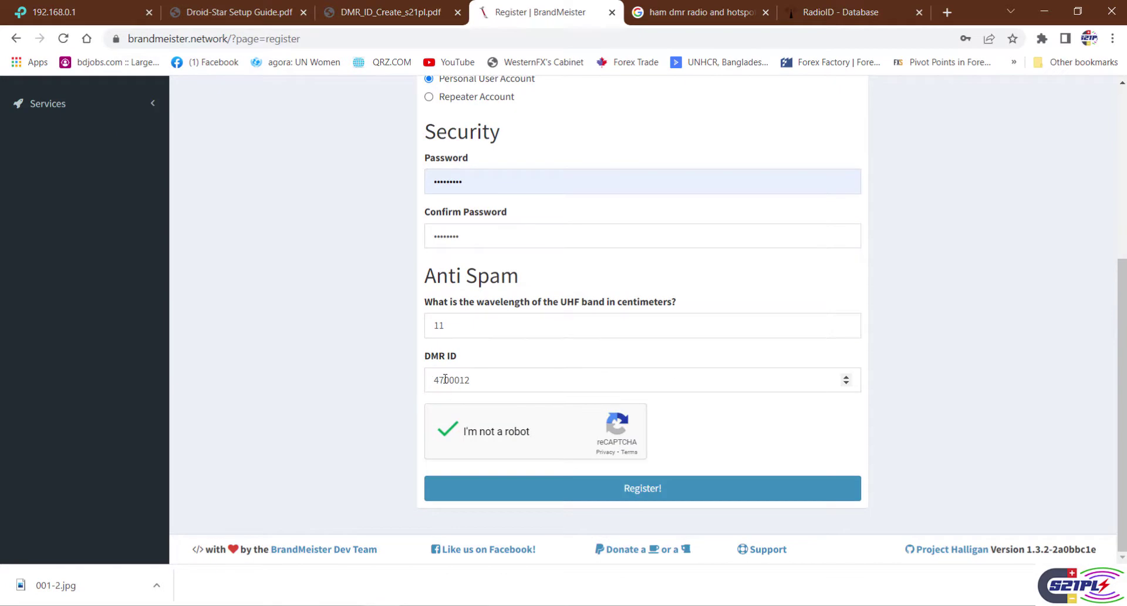
pyautogui.scroll(5, 523, 397)
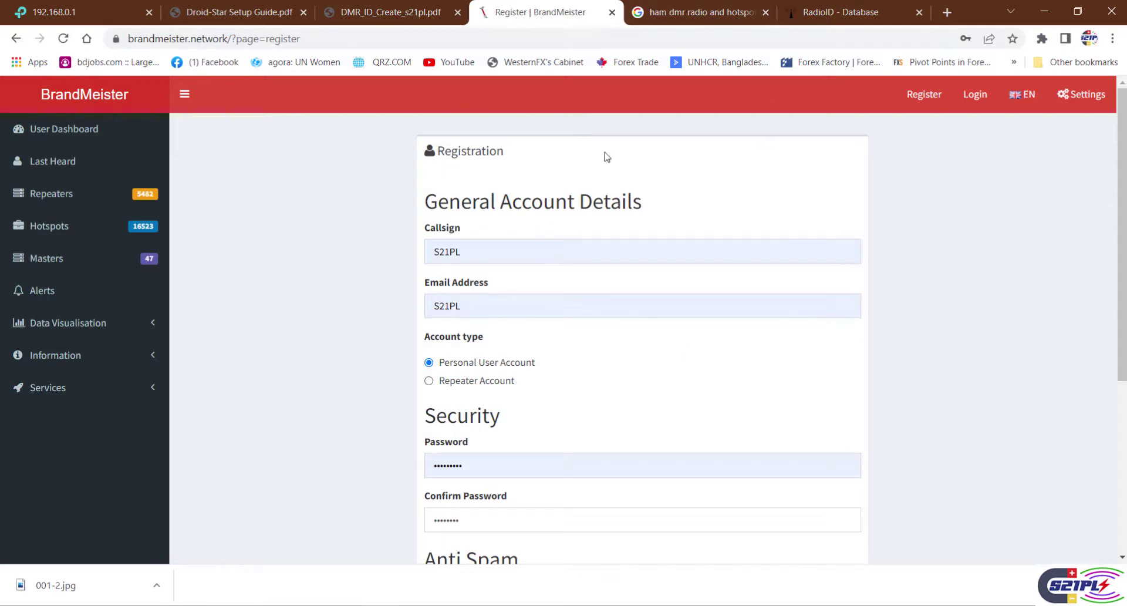
pyautogui.click(842, 18)
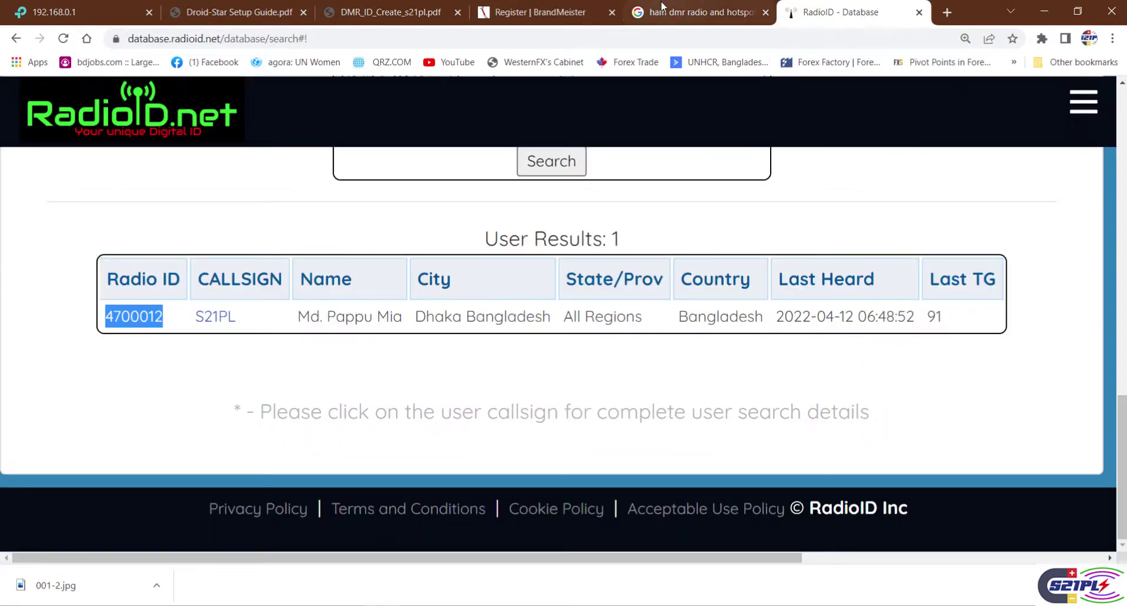
# Step: Open Droid-Star Setup Guide.pdf and read steps 2 and 3 about logging in to the portal and opening the call sign menu
pyautogui.click(246, 7)
pyautogui.scroll(-5, 423, 408)
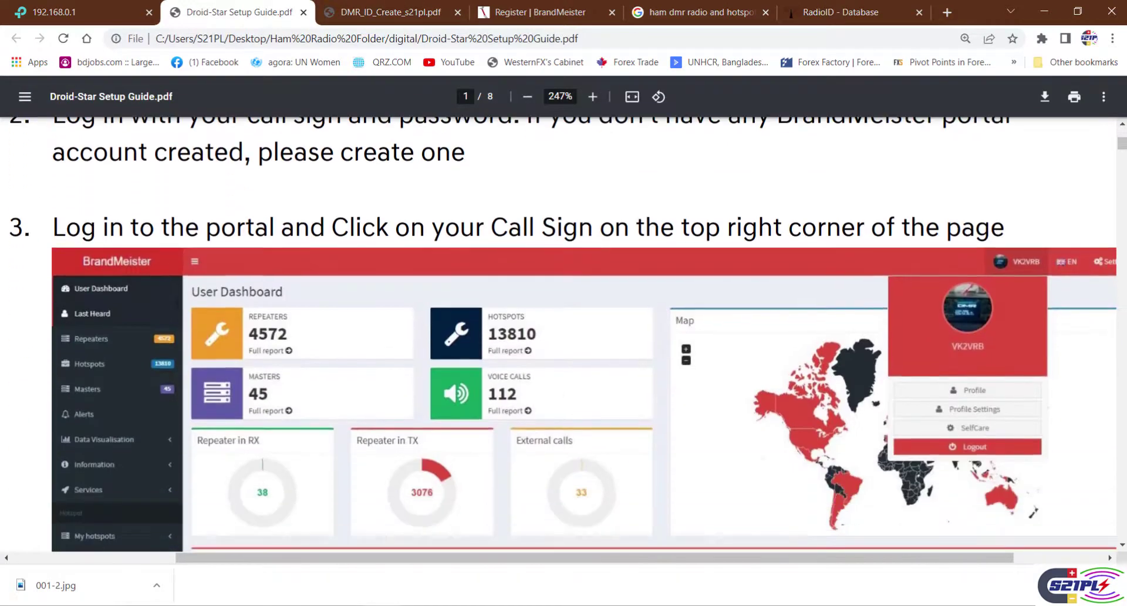
pyautogui.scroll(-2, 180, 304)
pyautogui.scroll(1, 180, 303)
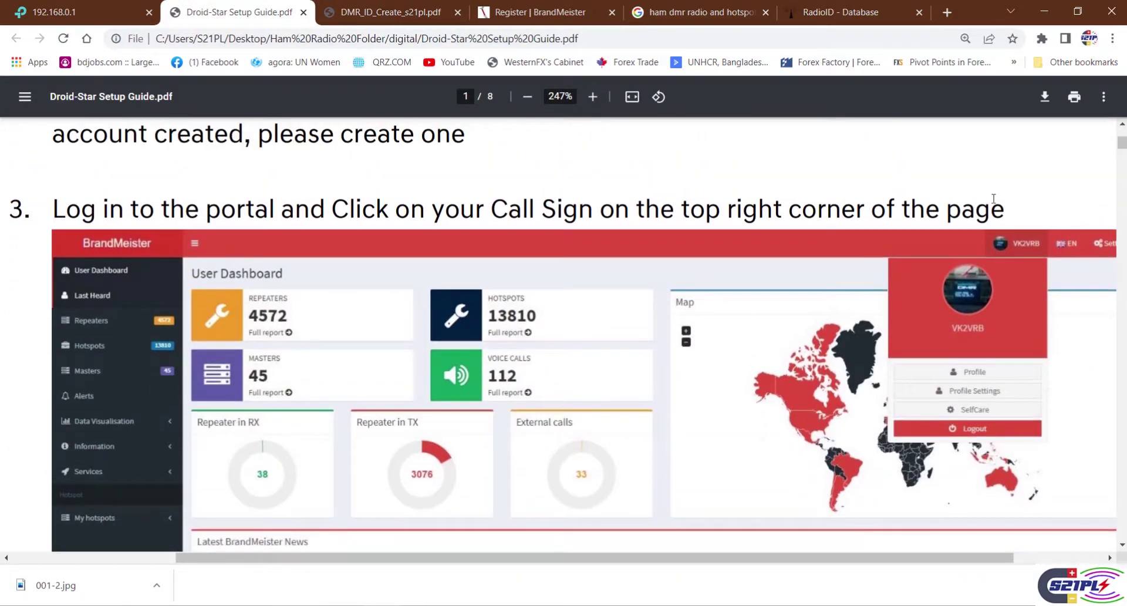
pyautogui.scroll(-1, 631, 349)
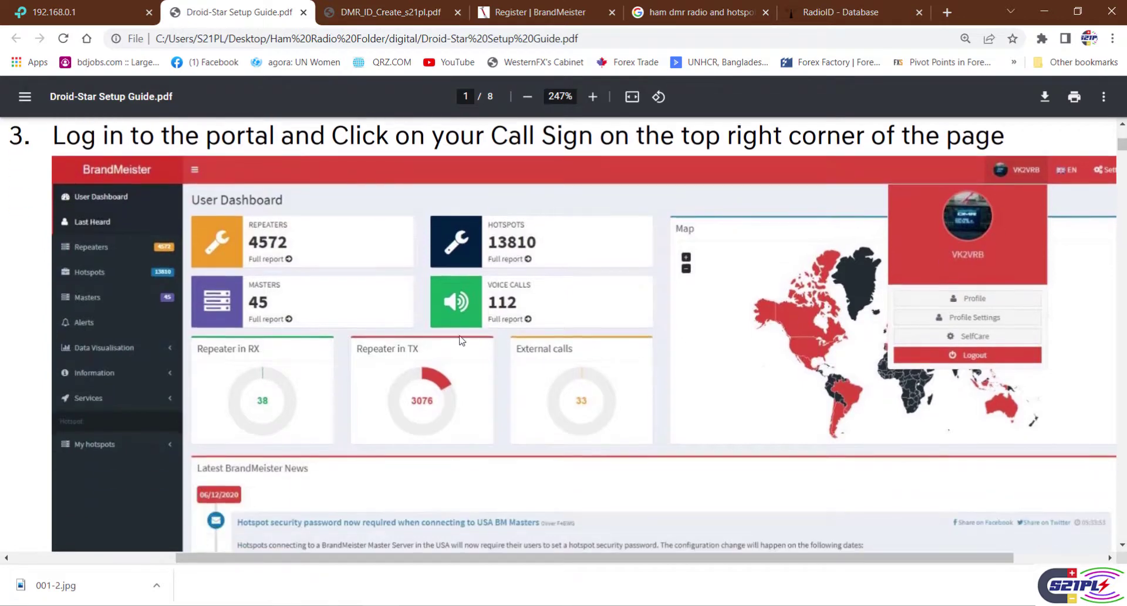
pyautogui.scroll(2, 286, 252)
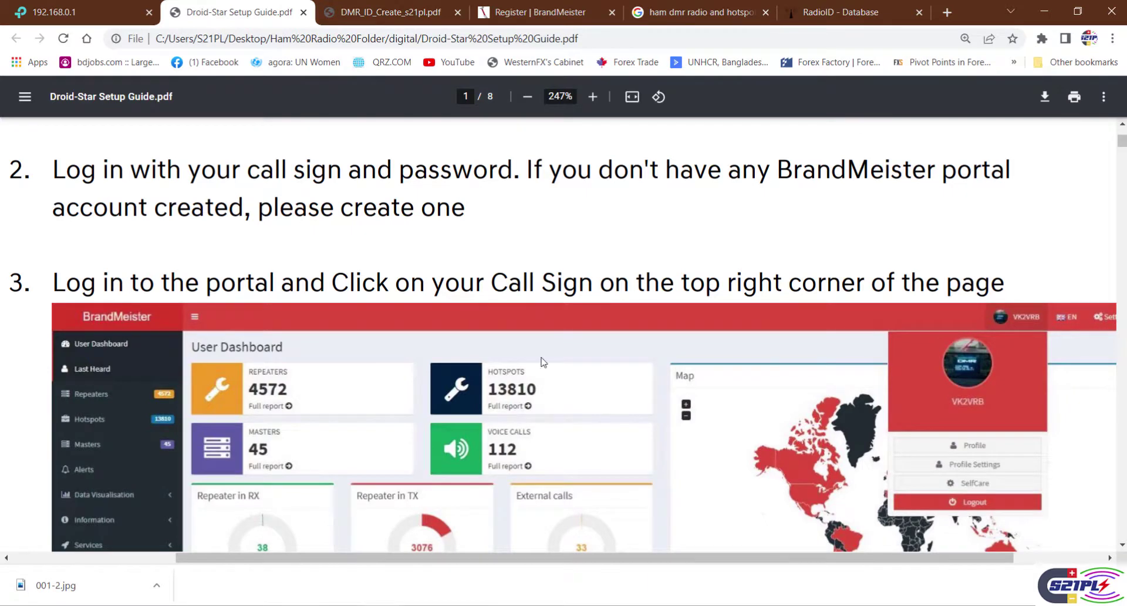
pyautogui.scroll(-2, 364, 398)
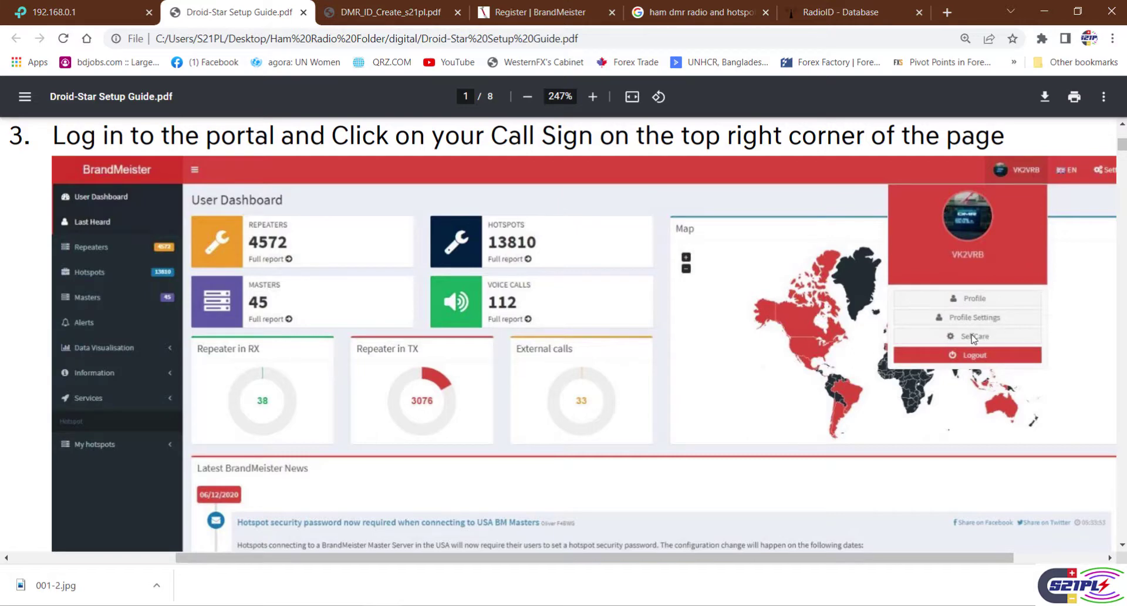
# Step: Read guide steps 4 to 6 about opening SelfCare, enabling Hotspot Security and saving a hotspot password
pyautogui.scroll(-5, 640, 397)
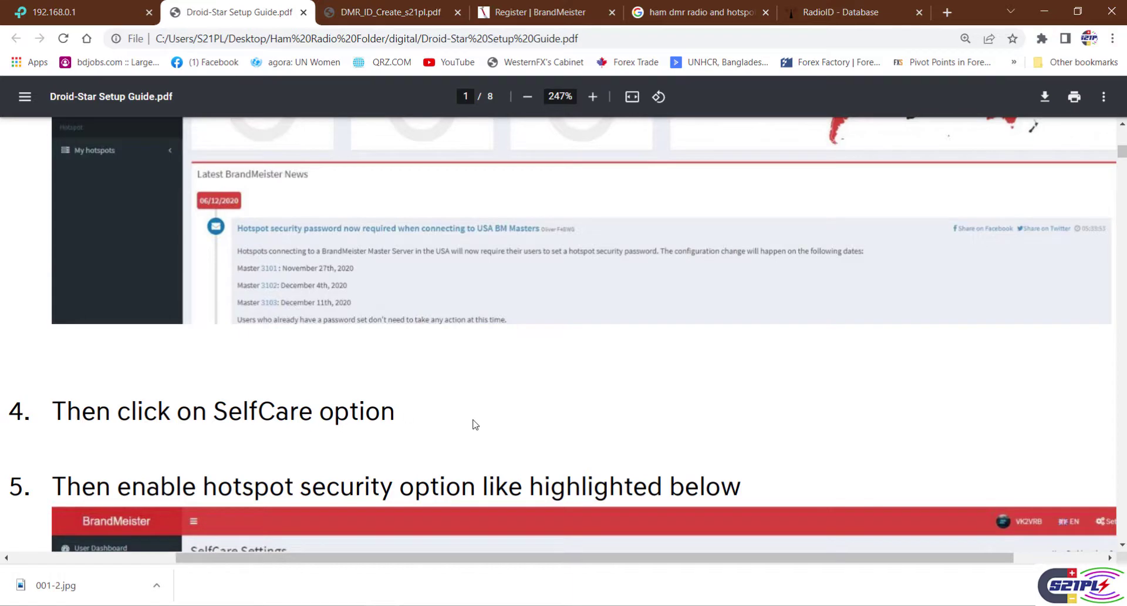
pyautogui.scroll(-1, 654, 438)
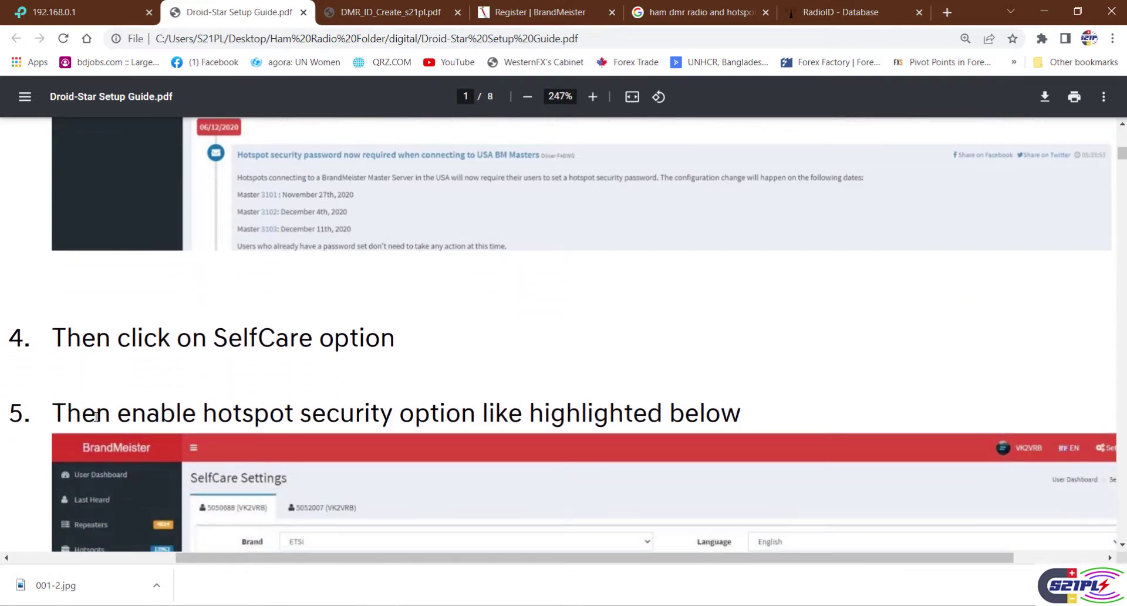
pyautogui.scroll(-2, 463, 416)
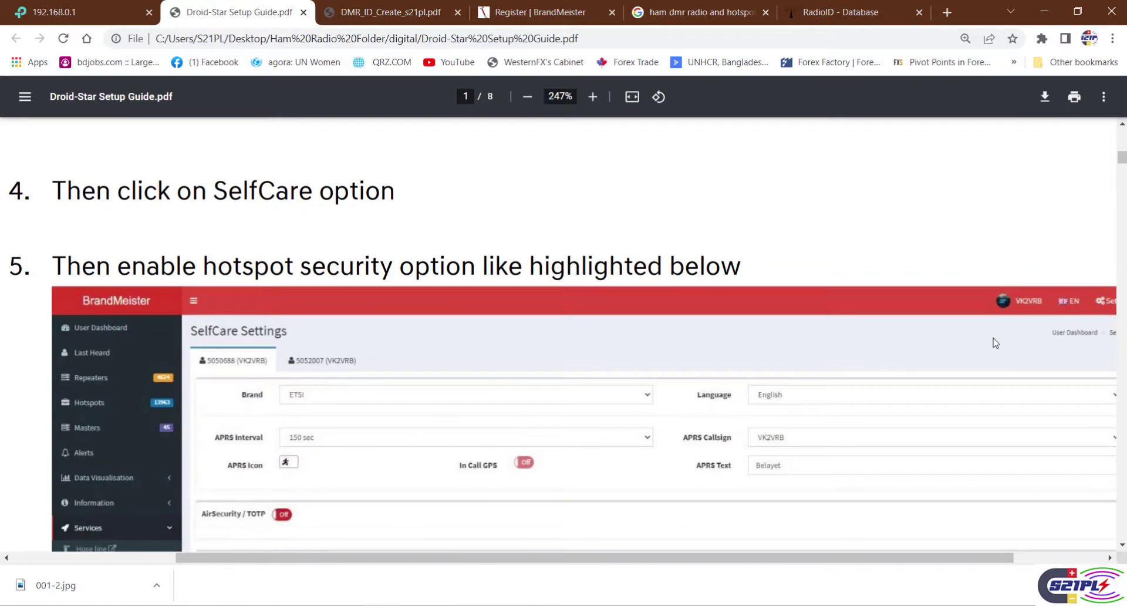
pyautogui.scroll(-1, 347, 517)
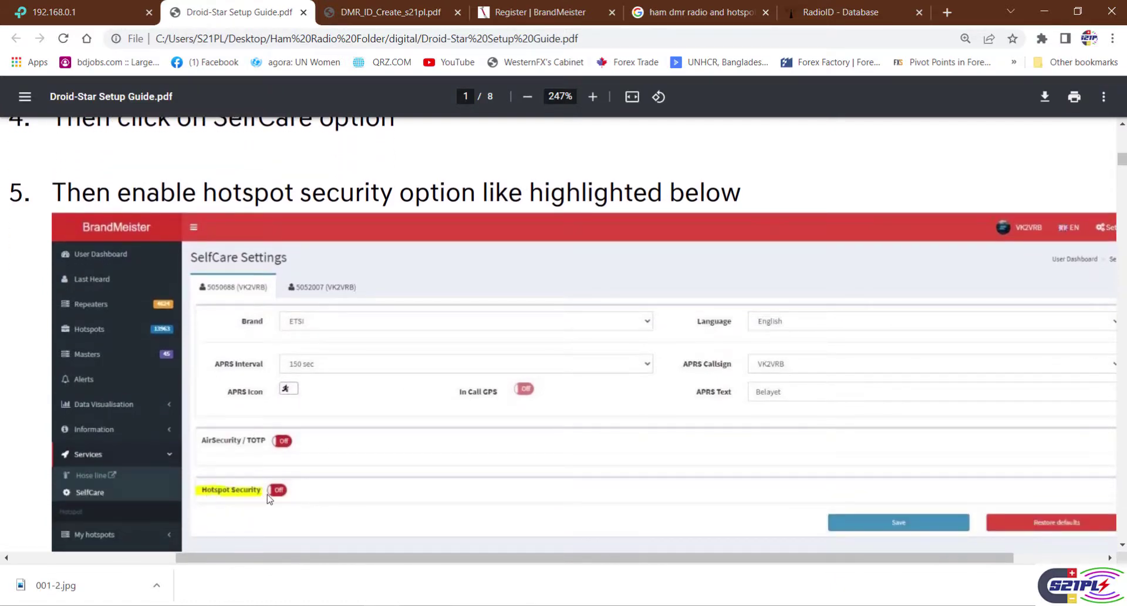
pyautogui.scroll(-1, 370, 505)
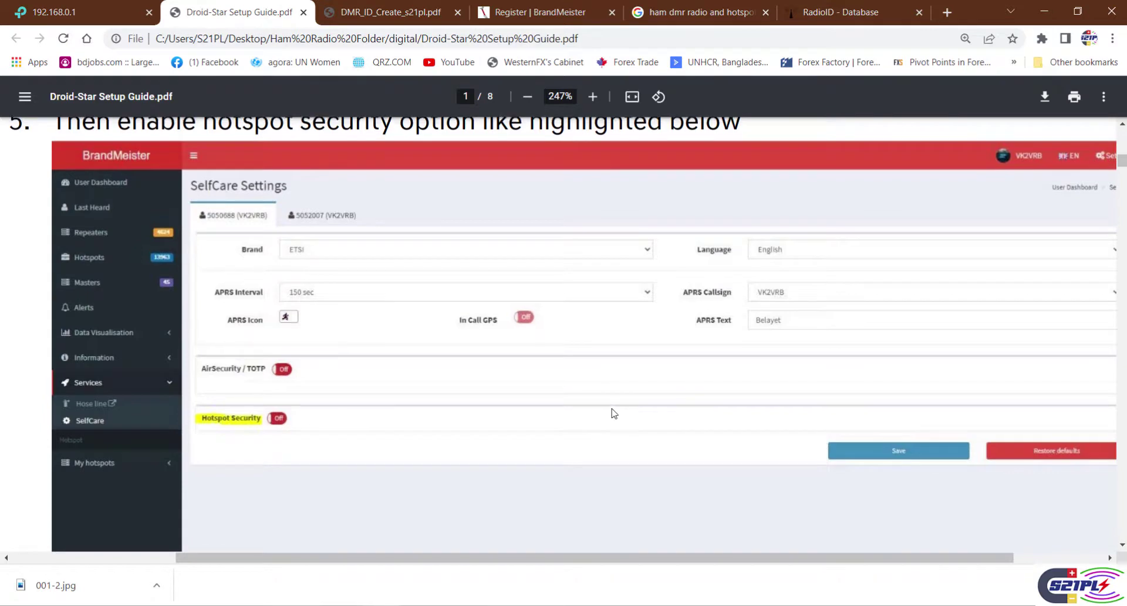
pyautogui.scroll(1, 612, 410)
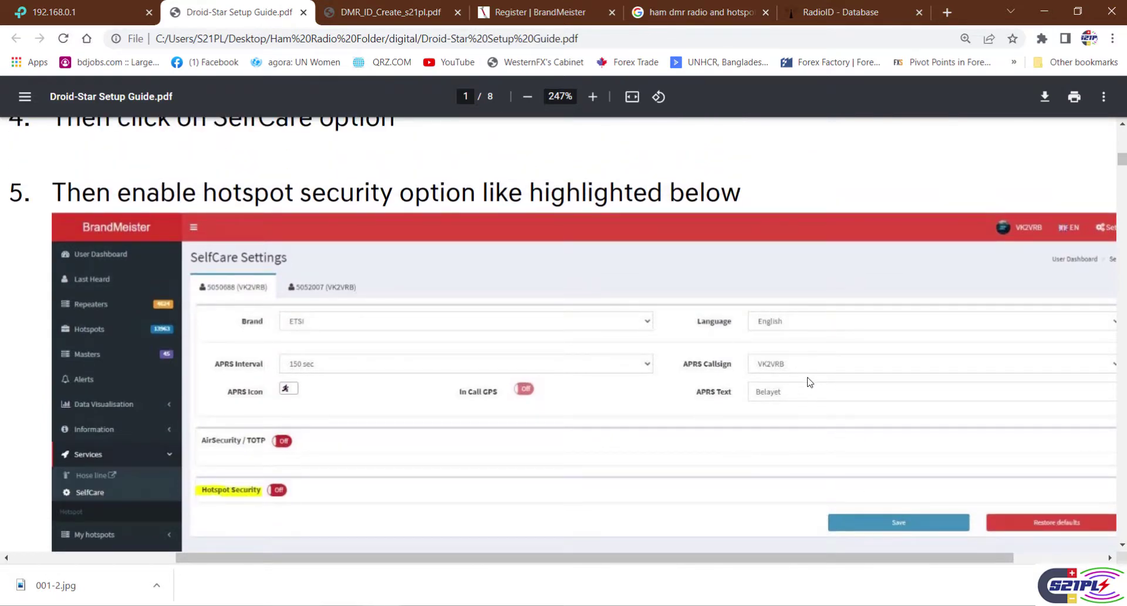
pyautogui.scroll(-4, 752, 464)
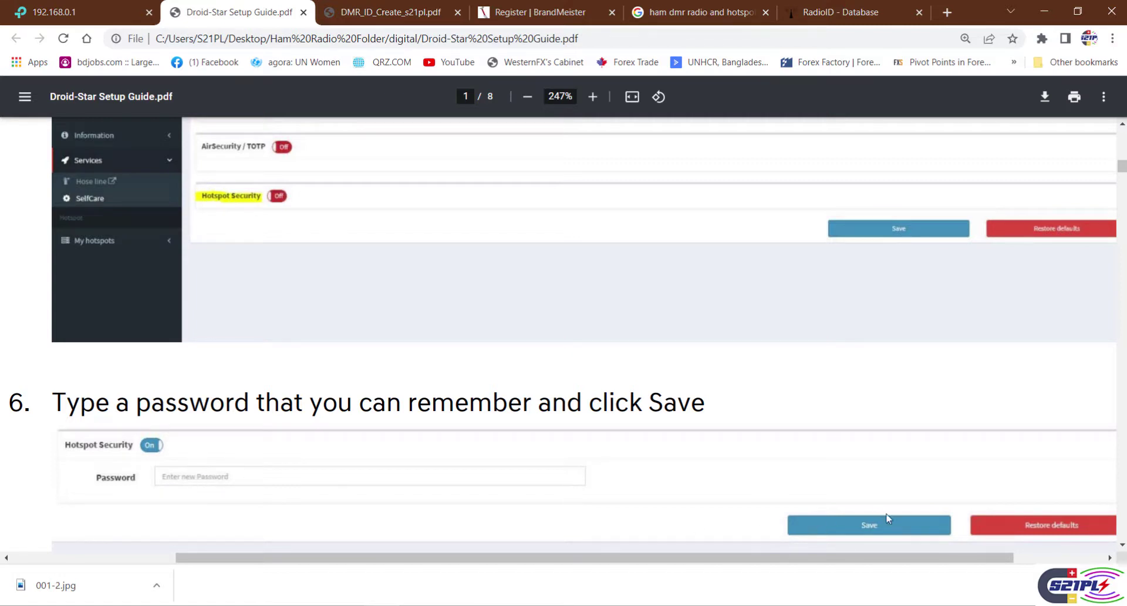
# Step: Go to step 7 in the guide's section on setting up the Droid-Star app on an Android device
pyautogui.scroll(-10, 307, 478)
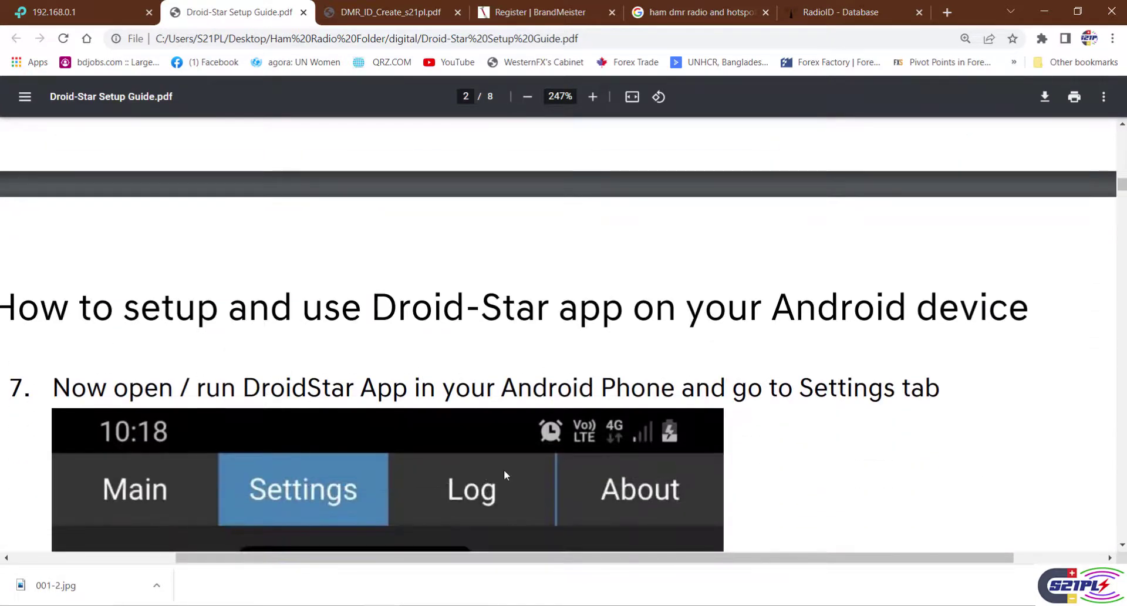
pyautogui.scroll(1, 481, 464)
pyautogui.scroll(-1, 481, 464)
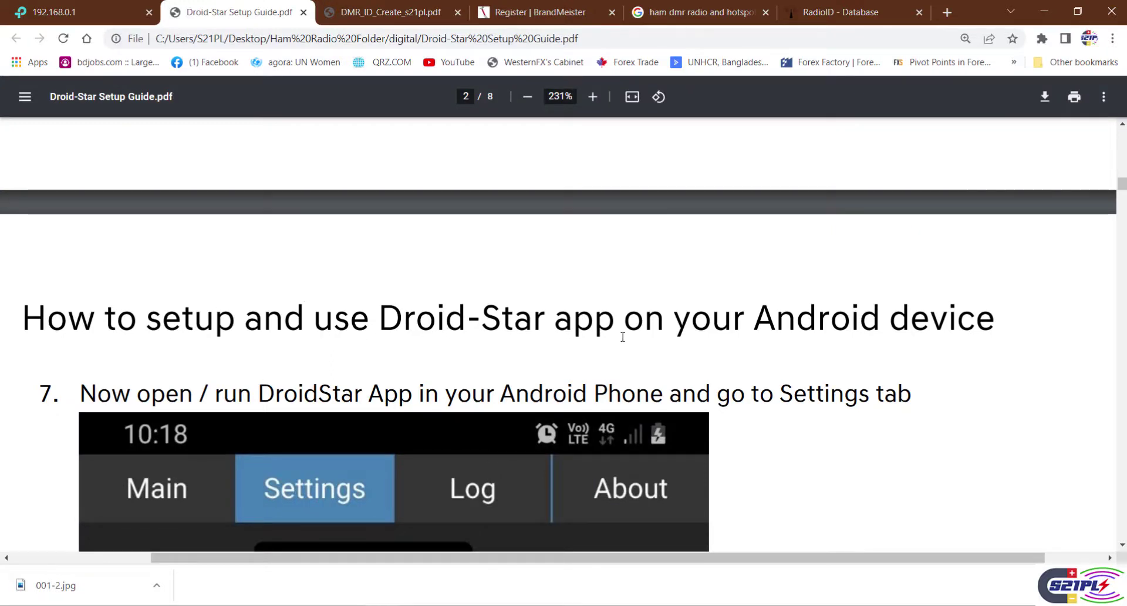
# Step: Read guide step 7 and examine its Settings example, covering the callsign, DMRID, ESSID, password, latitude, longitude, location and description entries
pyautogui.scroll(-2, 345, 471)
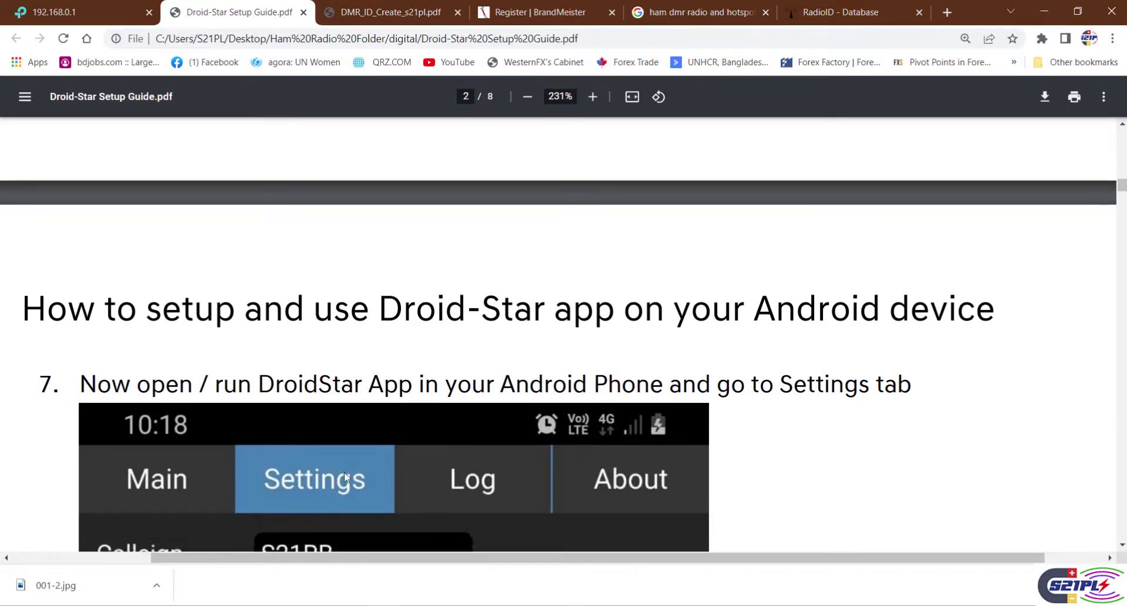
pyautogui.scroll(3, 332, 434)
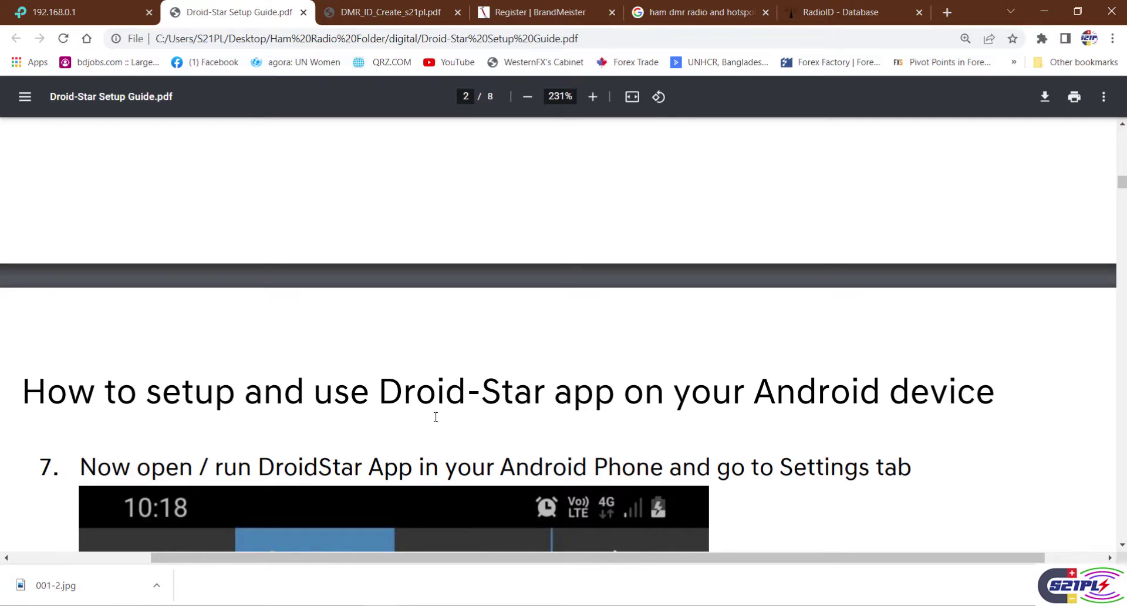
pyautogui.scroll(-8, 436, 417)
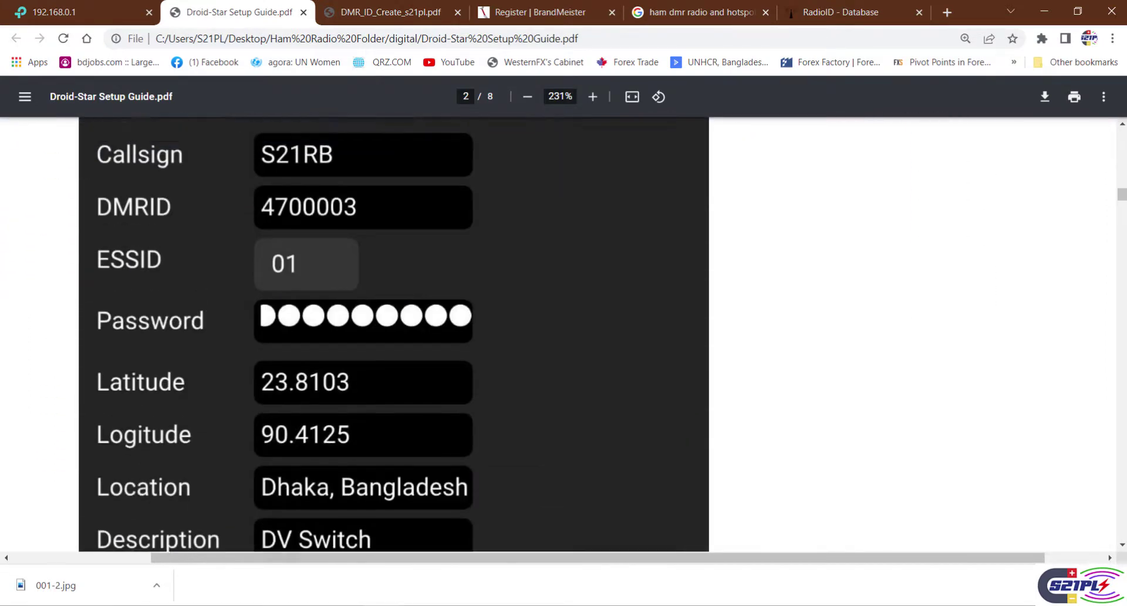
pyautogui.scroll(3, 407, 406)
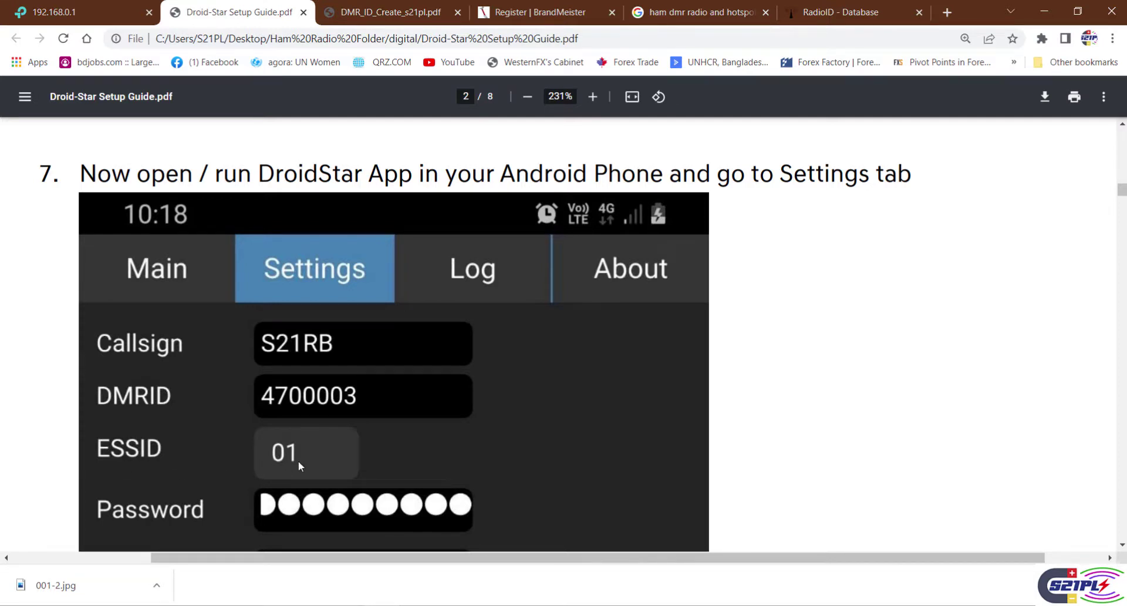
pyautogui.scroll(-3, 298, 460)
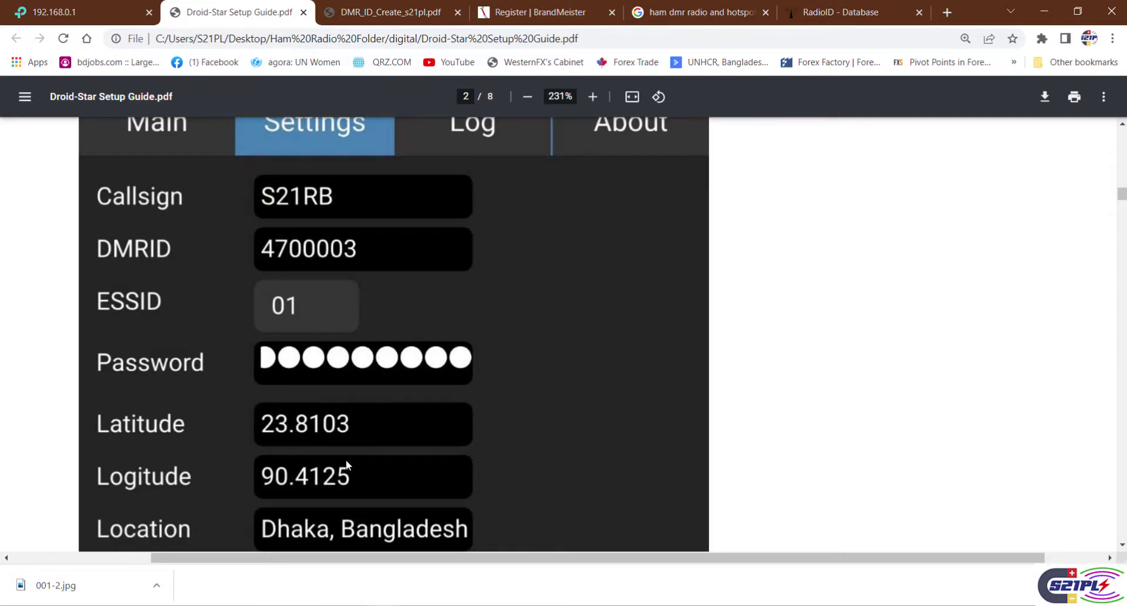
pyautogui.scroll(-1, 346, 459)
pyautogui.scroll(-1, 390, 480)
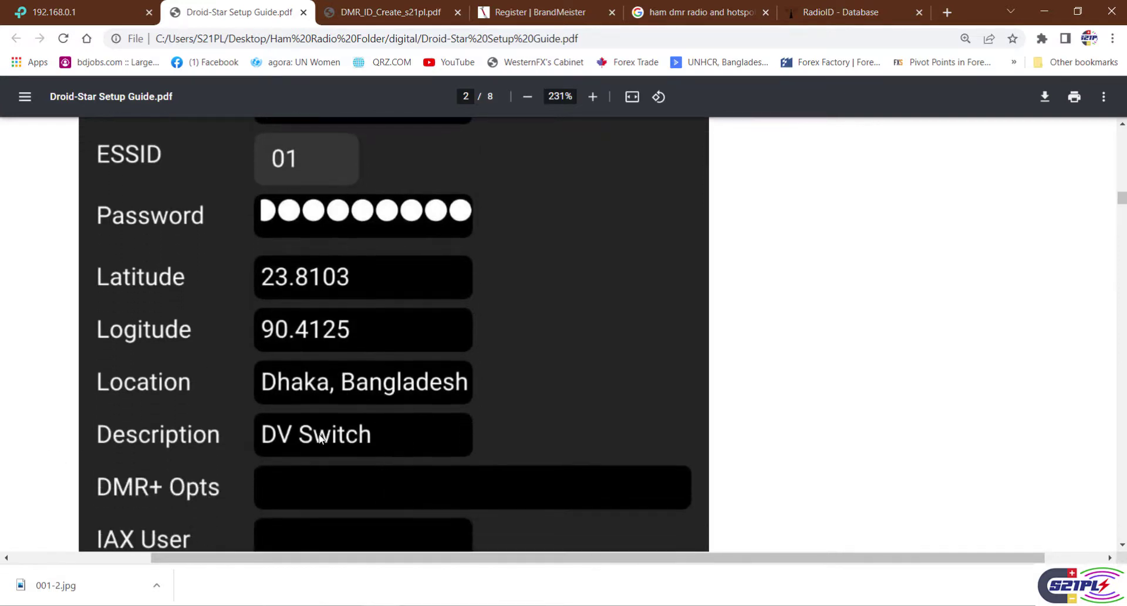
# Step: Examine the M17 rate, Update hosts and Update DMRIDs options in the example and read guide step 8 about filling in the settings
pyautogui.scroll(-7, 352, 444)
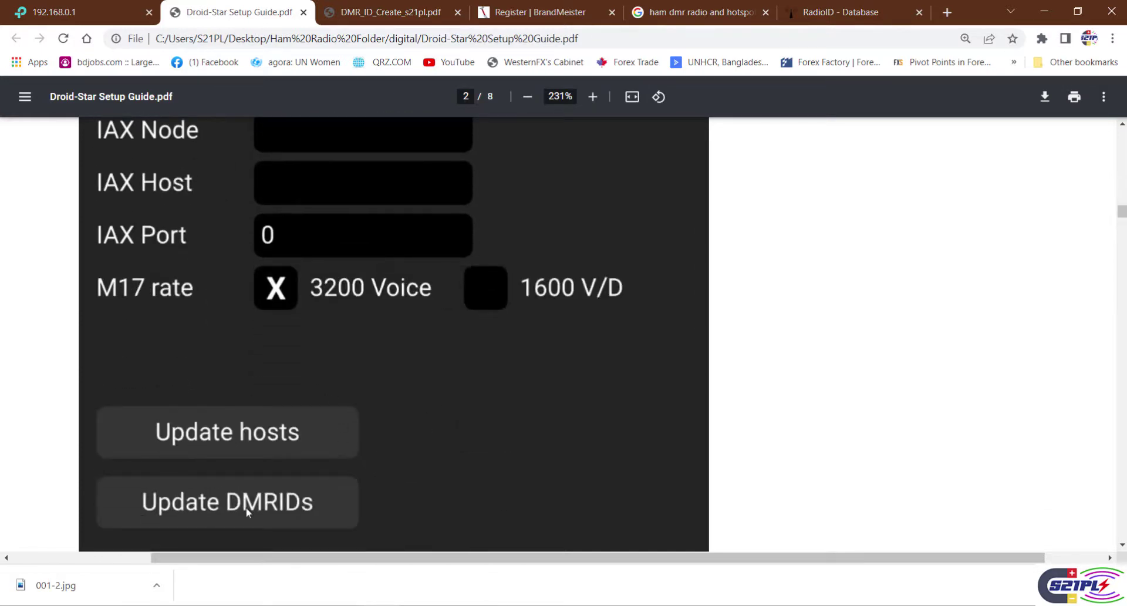
pyautogui.scroll(-1, 161, 494)
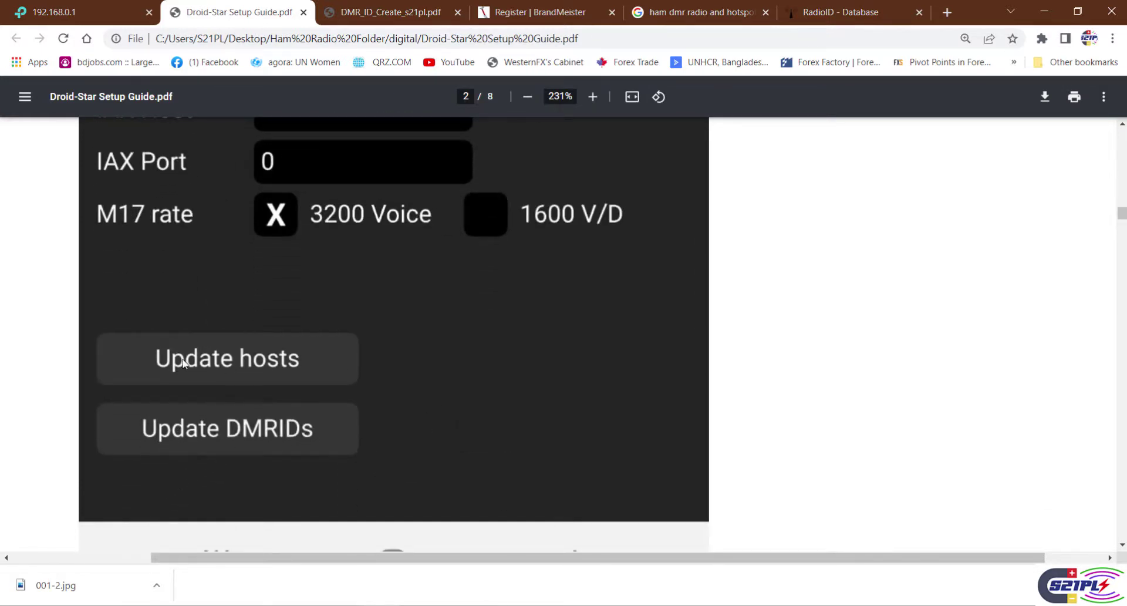
pyautogui.scroll(-5, 357, 453)
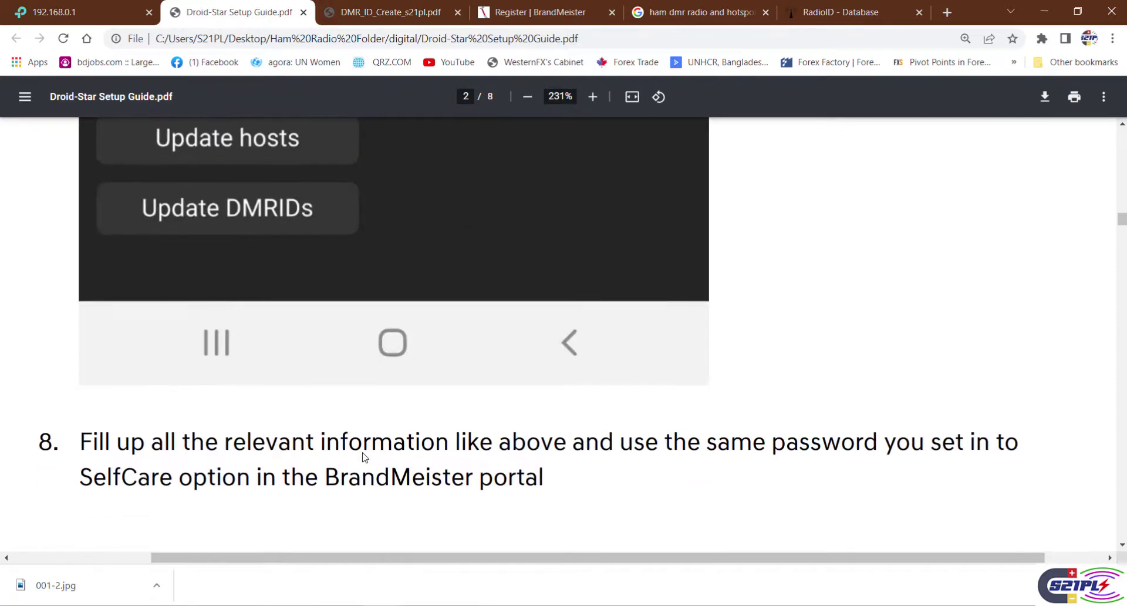